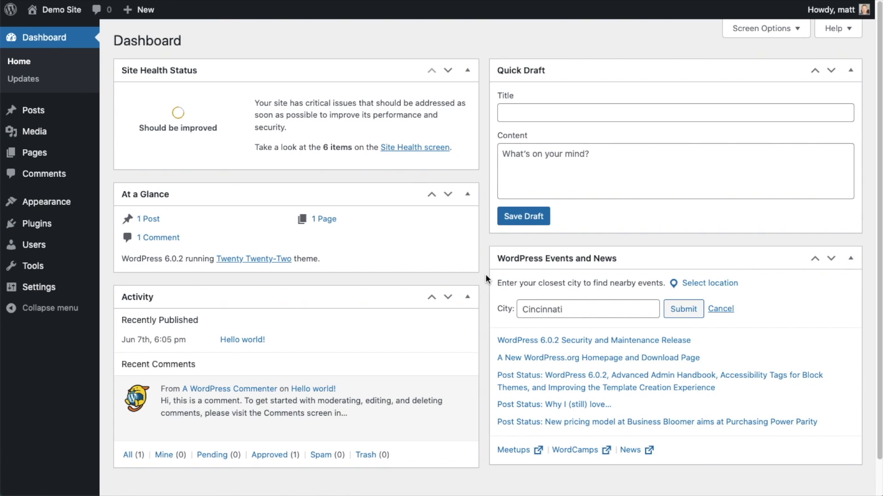
Step: Go to the Plugins page and start adding a new plugin
left_click(44, 225)
left_click(191, 43)
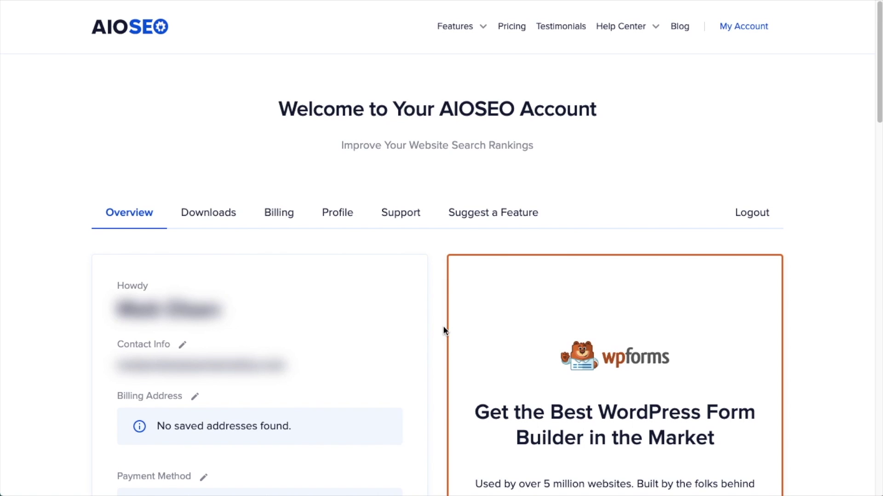
Step: Download the AIOSEO Pro plugin zip from the account's Downloads tab
left_click(222, 218)
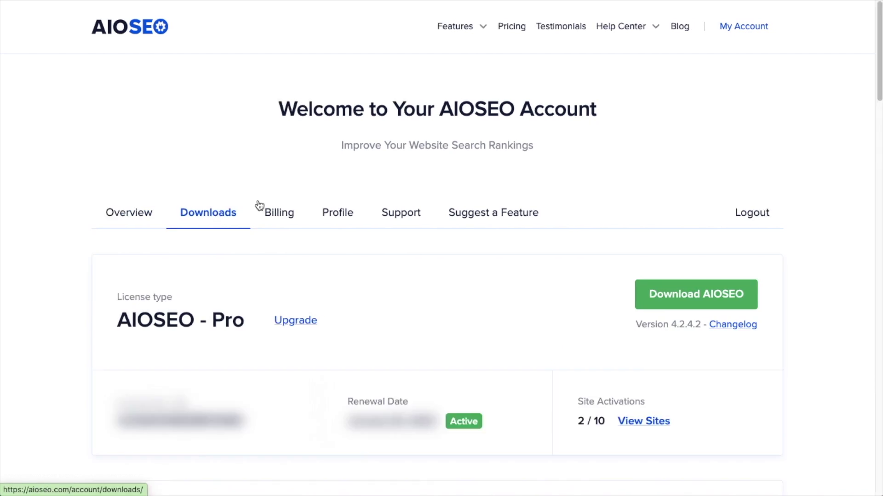
left_click(672, 295)
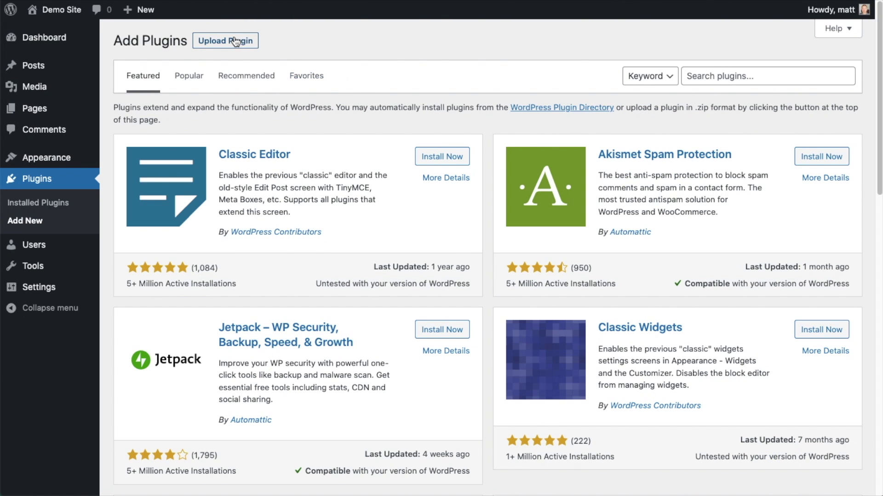
Step: Upload aioseo-pro-v4.2.4.2.zip from the Downloads folder and install it
left_click(236, 40)
left_click(394, 155)
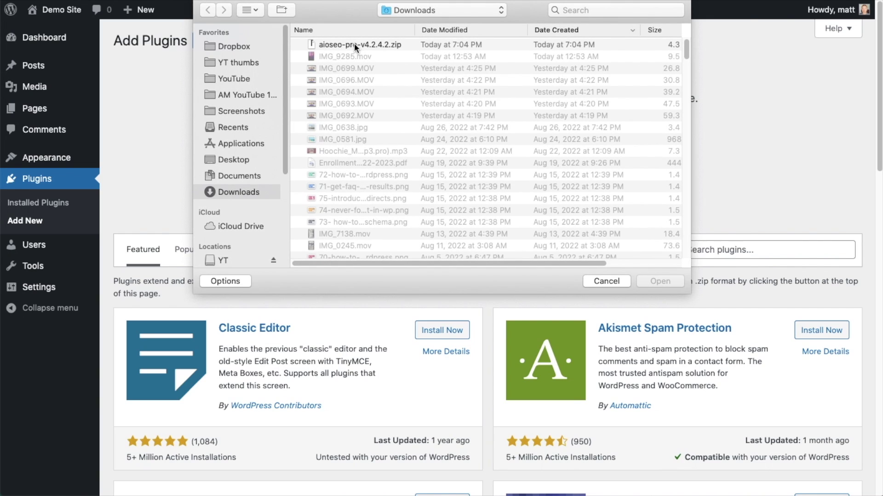
double_click(354, 44)
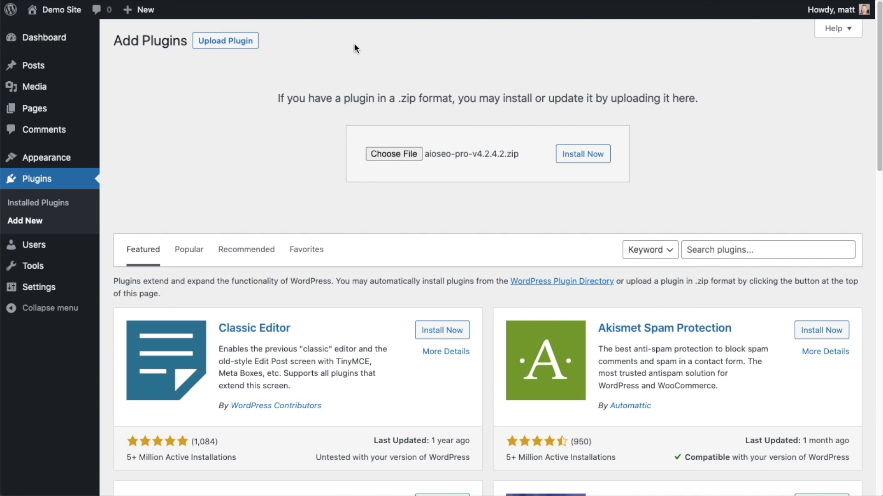
left_click(572, 161)
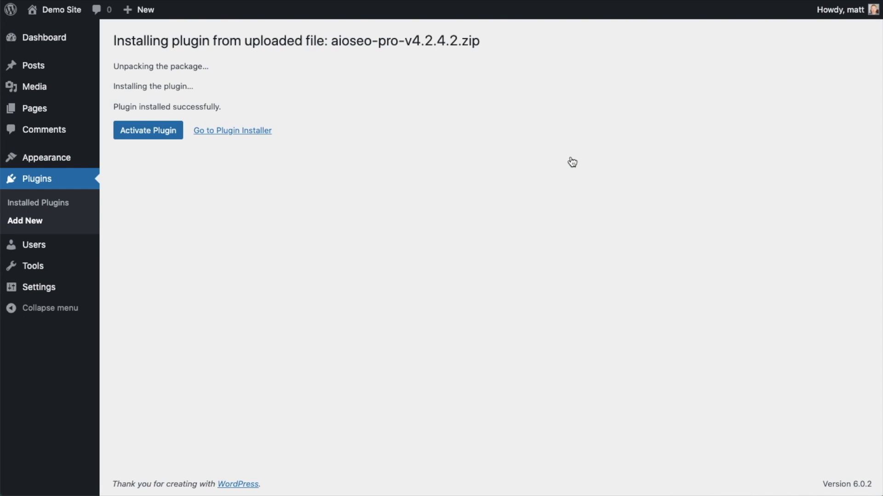
Step: Activate All in One SEO and skip the setup wizard back to the dashboard
left_click(144, 131)
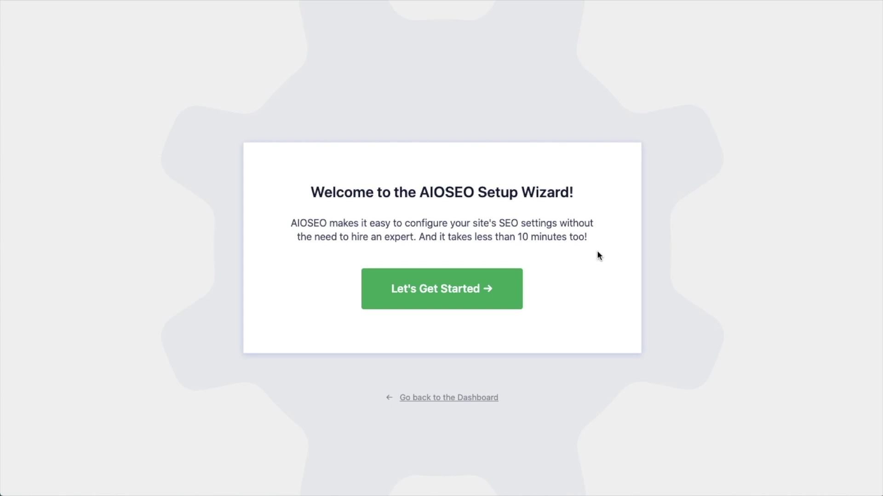
left_click(447, 403)
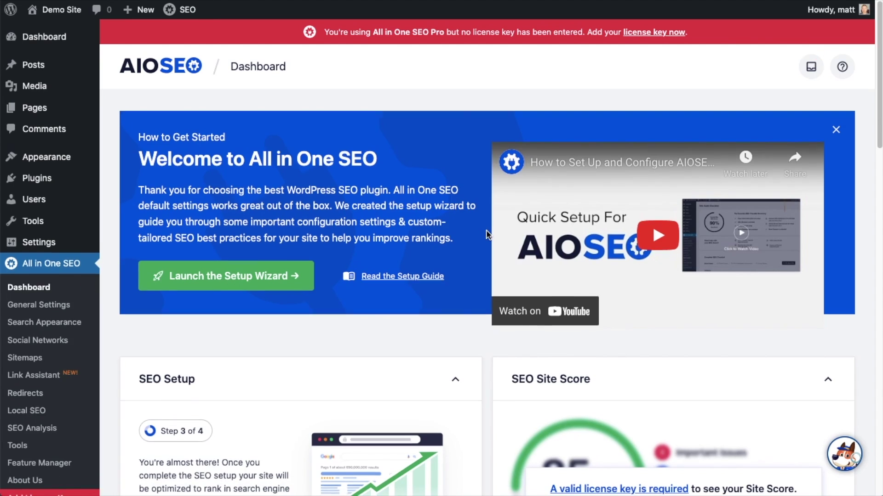
Step: Follow the red missing-licence-key banner on the AIOSEO dashboard to the licence settings
scroll(488, 233, "down", 4)
scroll(486, 230, "down", 3)
left_click(609, 182)
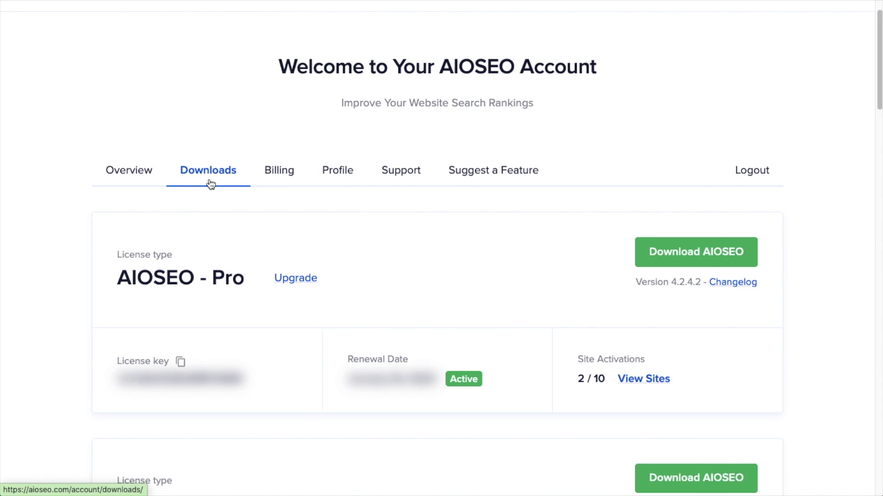
Step: Copy the AIOSEO Pro licence key from the account's Downloads tab
left_click(180, 363)
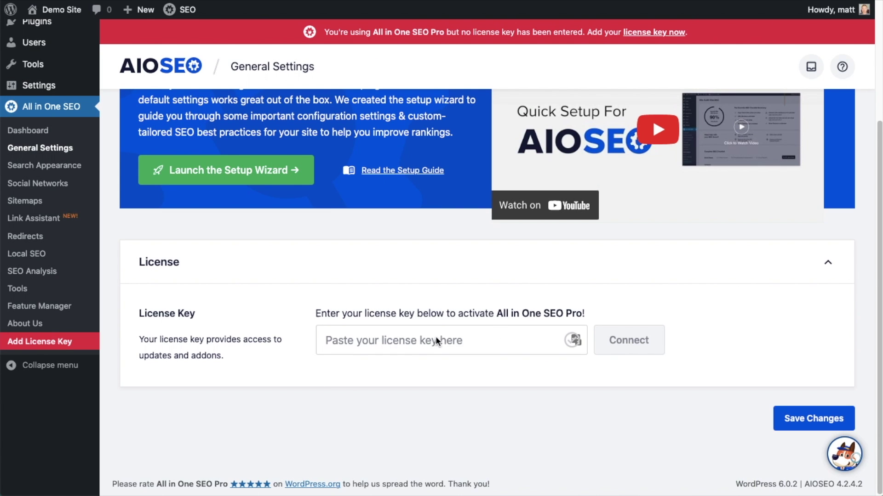
Step: Paste the Pro licence key, connect it, and save the General Settings
left_click(399, 339)
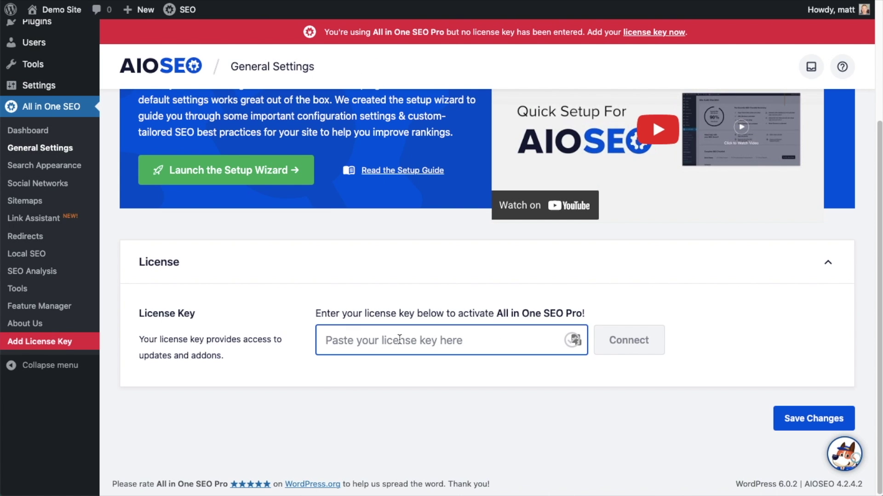
key("ctrl+v")
left_click(636, 341)
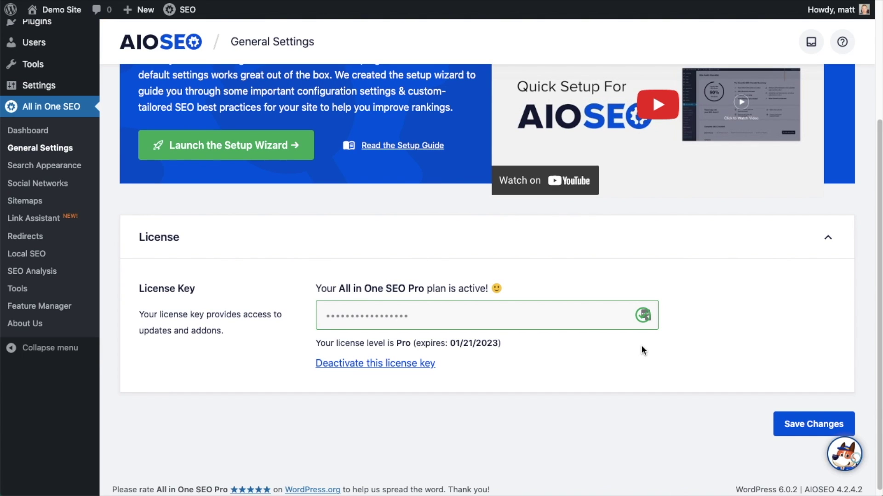
left_click(818, 423)
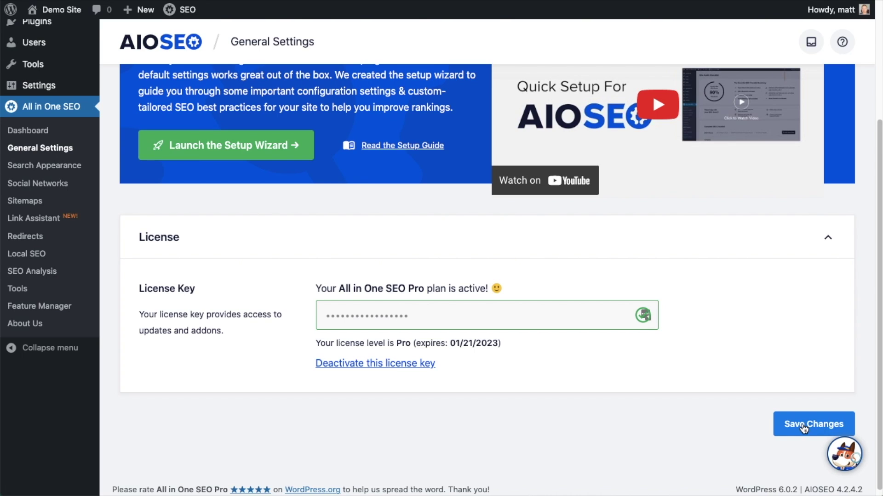
scroll(565, 299, "up", 2)
scroll(564, 299, "up", 1)
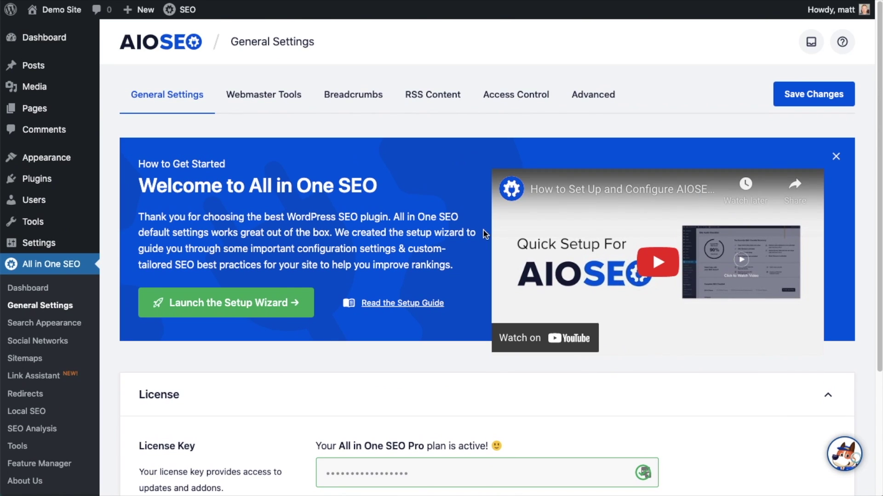
Step: Return to the WordPress dashboard and open All in One SEO's Tools page
left_click(50, 44)
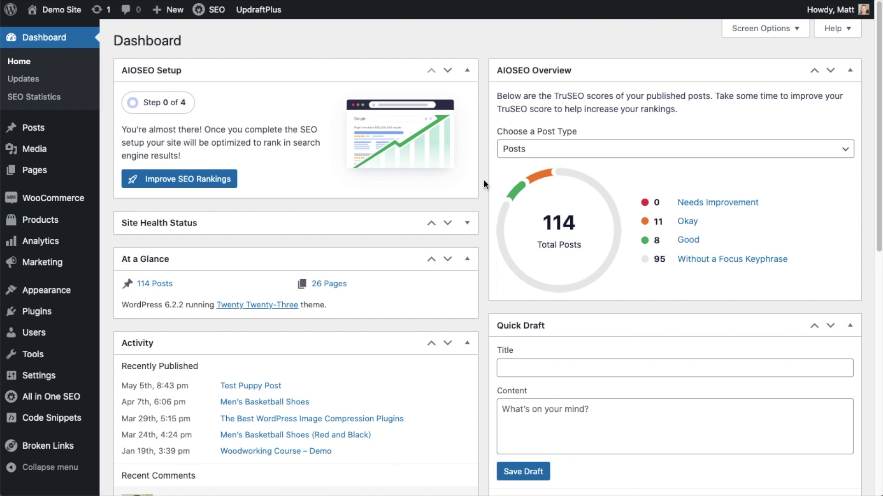
mouse_move(66, 398)
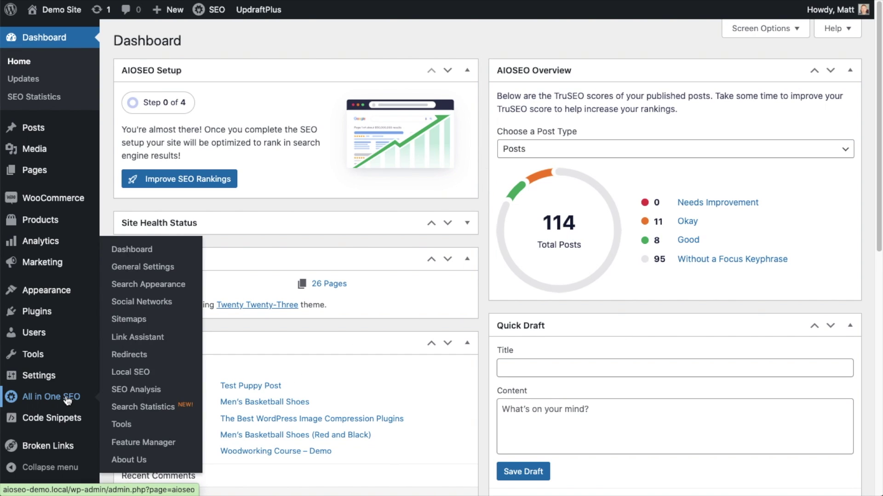
left_click(123, 425)
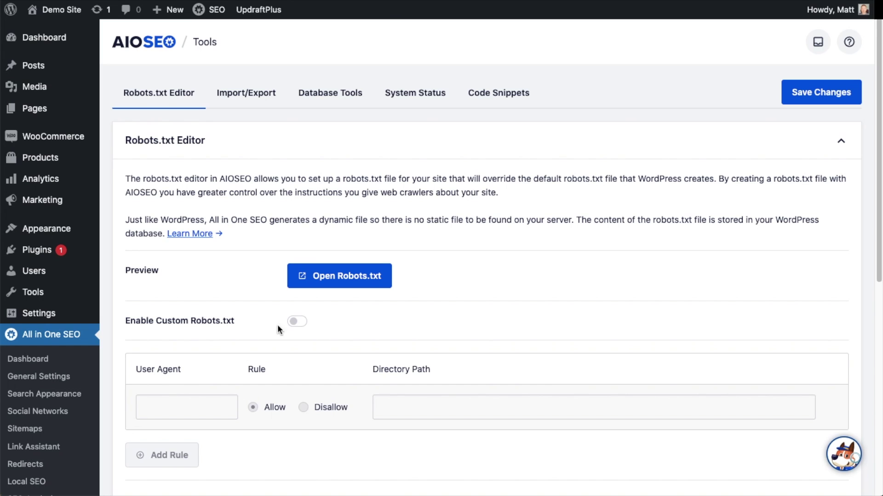
Step: Open the Code Snippets library and browse the available ready-made snippets
left_click(512, 97)
scroll(611, 177, "down", 7)
scroll(611, 177, "down", 2)
scroll(611, 177, "up", 9)
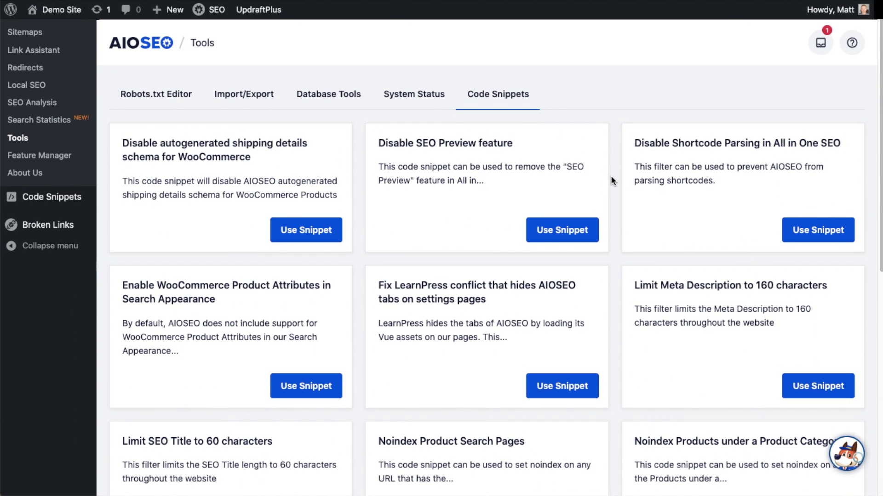
scroll(610, 175, "up", 5)
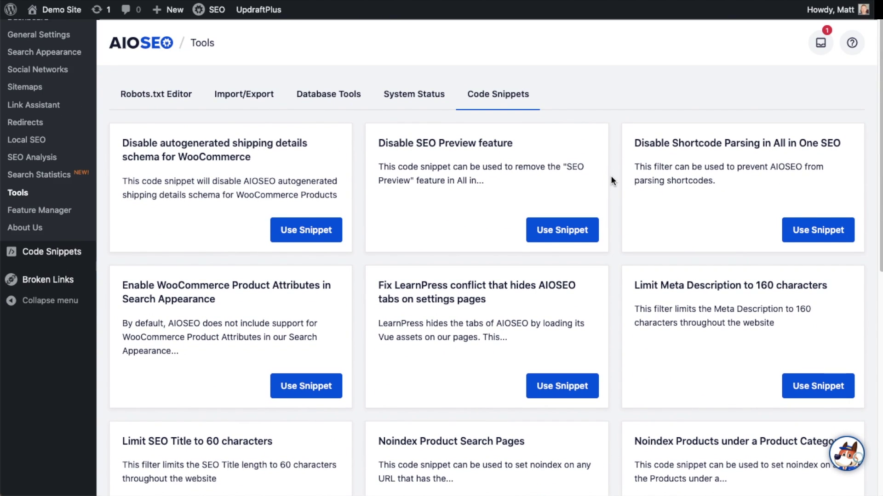
scroll(610, 176, "up", 3)
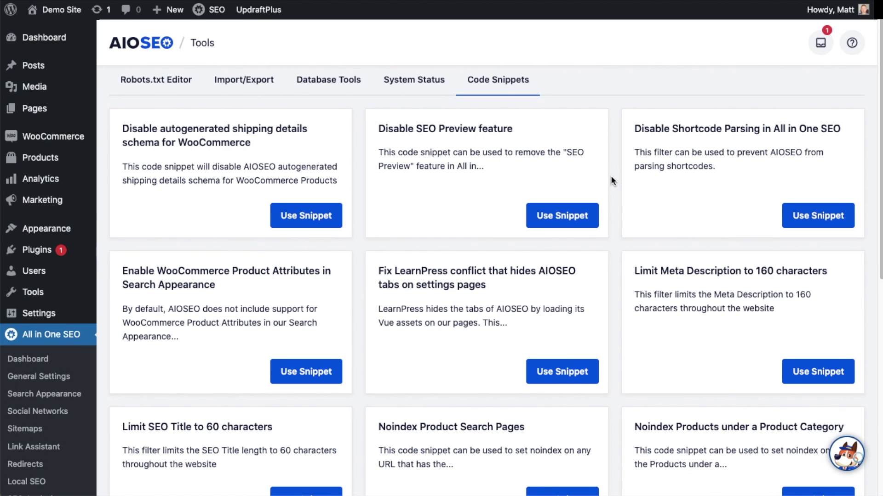
scroll(610, 180, "down", 1)
scroll(611, 180, "down", 1)
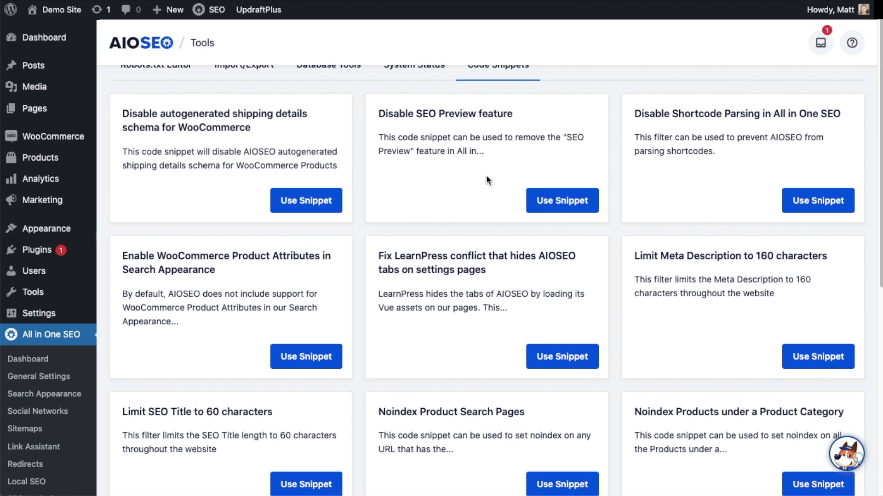
scroll(486, 175, "down", 2)
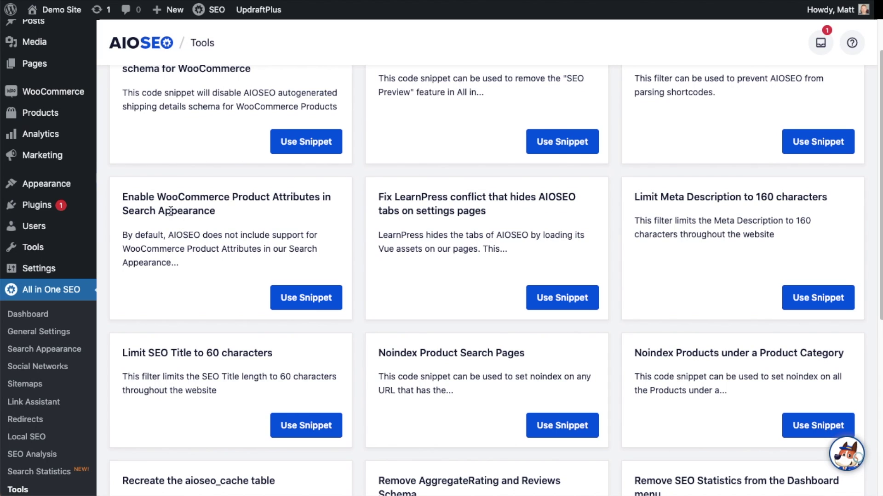
Step: Locate 'Limit Meta Description to 160 characters' and load it into WPCode with Use Snippet
left_click_drag(216, 210, 129, 204)
scroll(119, 230, "down", 4)
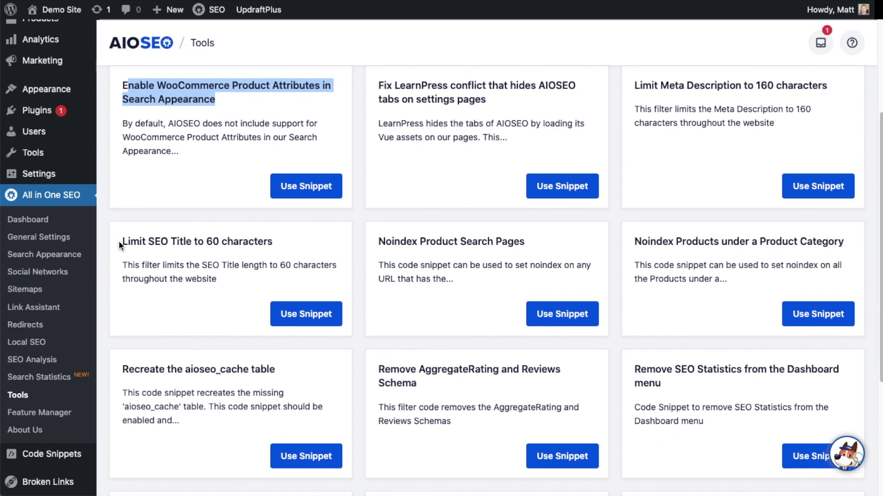
left_click_drag(120, 245, 296, 252)
left_click(293, 253)
scroll(294, 252, "up", 4)
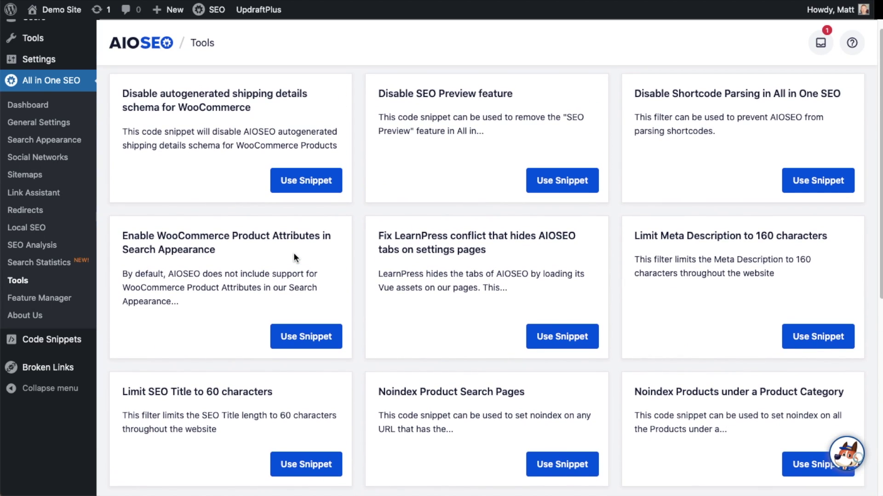
left_click(742, 243)
left_click_drag(742, 243, 623, 239)
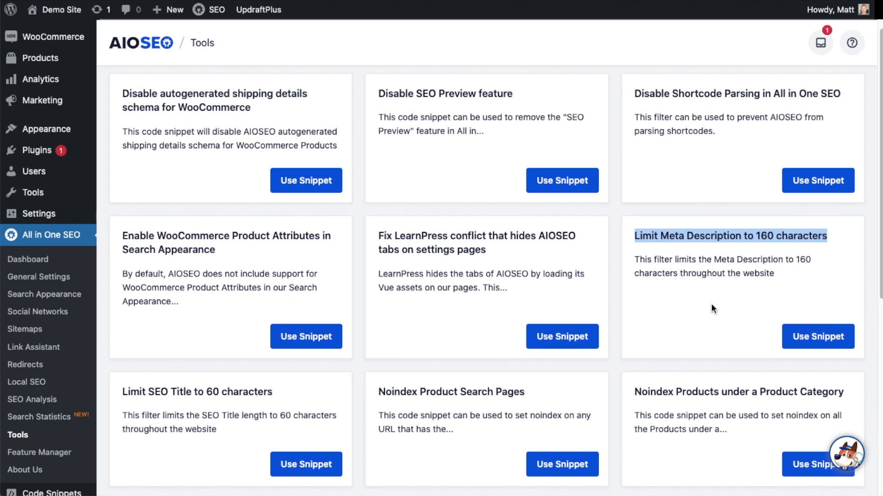
scroll(711, 303, "down", 2)
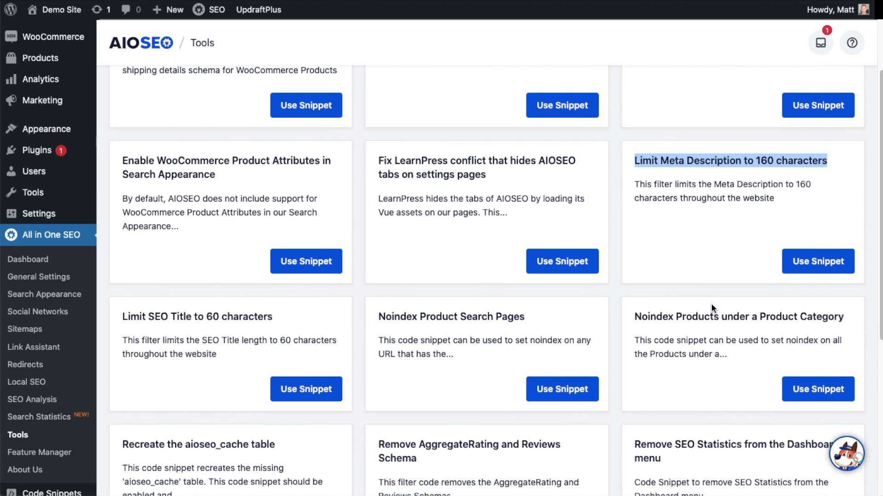
left_click(680, 260)
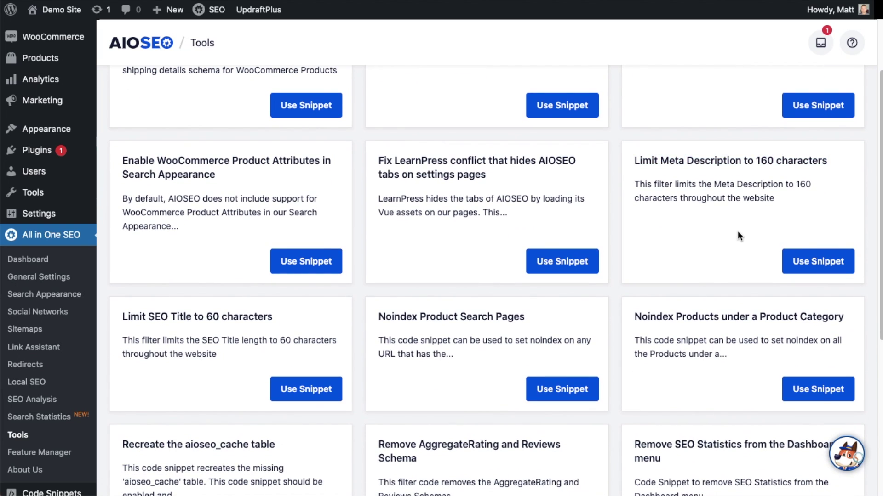
left_click(812, 267)
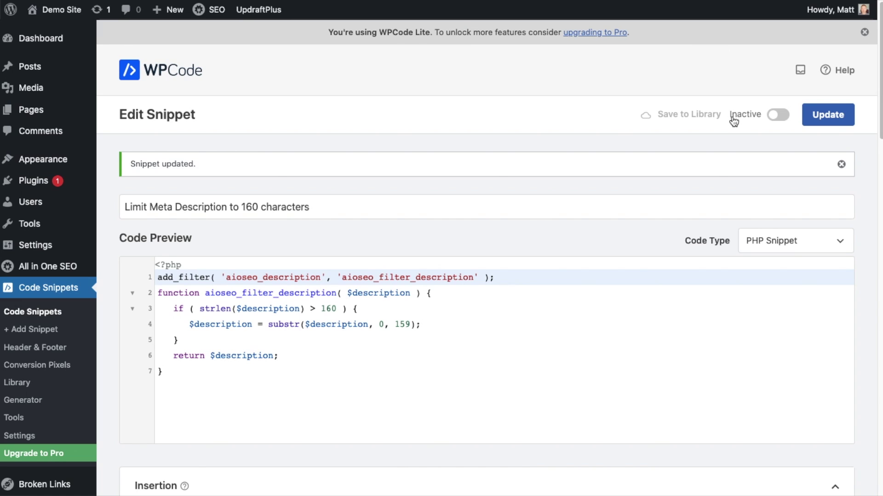
Step: Set the snippet to Active with location Frontend Conditional Logic, then Update it
left_click(777, 118)
left_click_drag(878, 37, 878, 161)
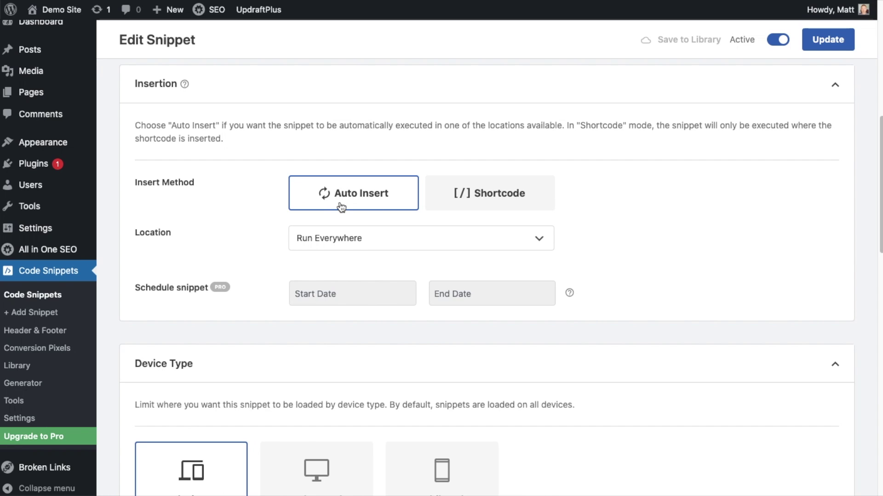
left_click(361, 238)
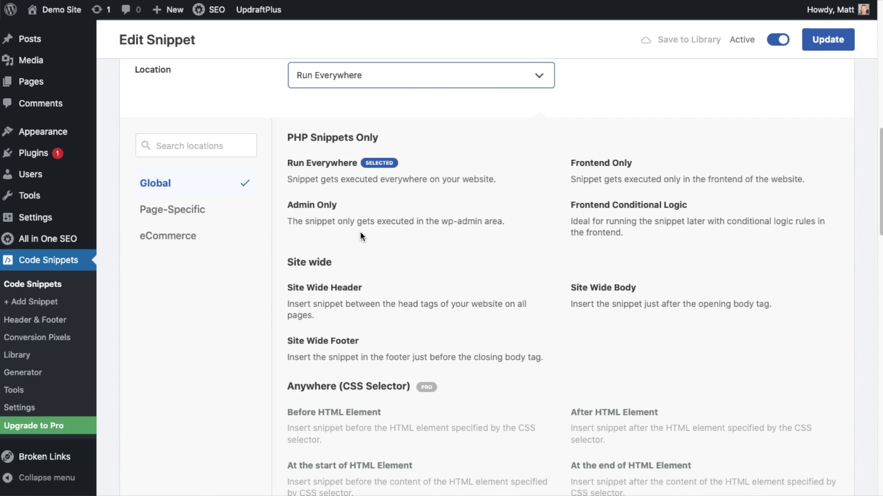
left_click(610, 217)
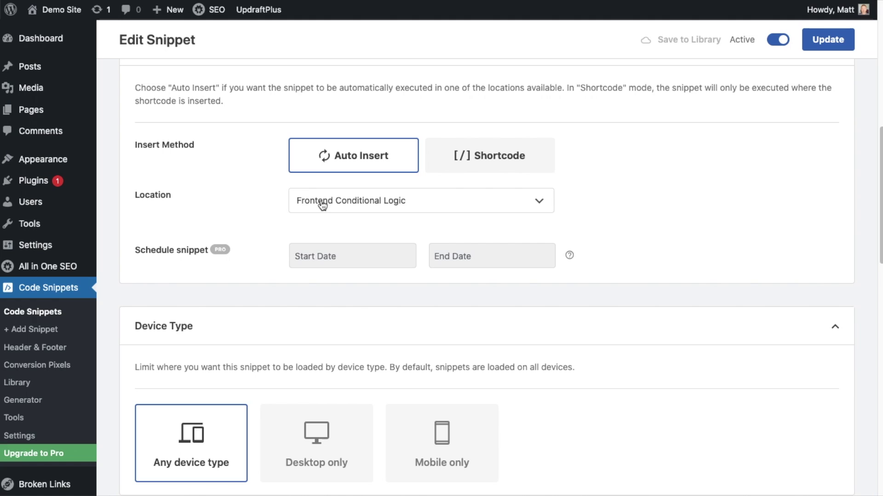
left_click(827, 40)
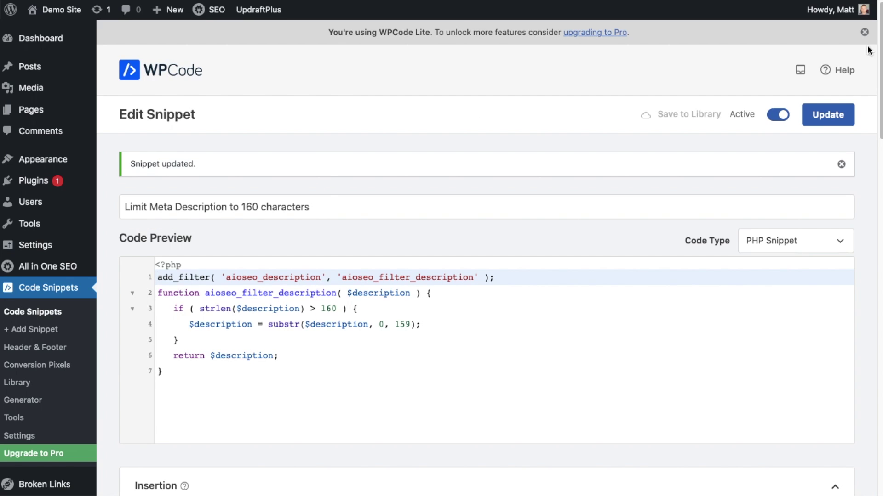
Step: Copy the Limit Meta Description snippet's shortcode, then set insertion back to Auto Insert
left_click_drag(875, 44, 874, 165)
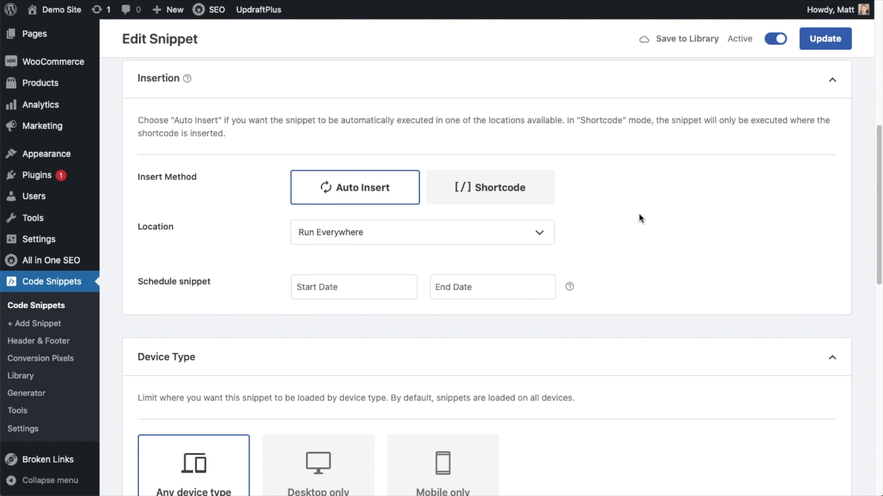
scroll(647, 213, "down", 2)
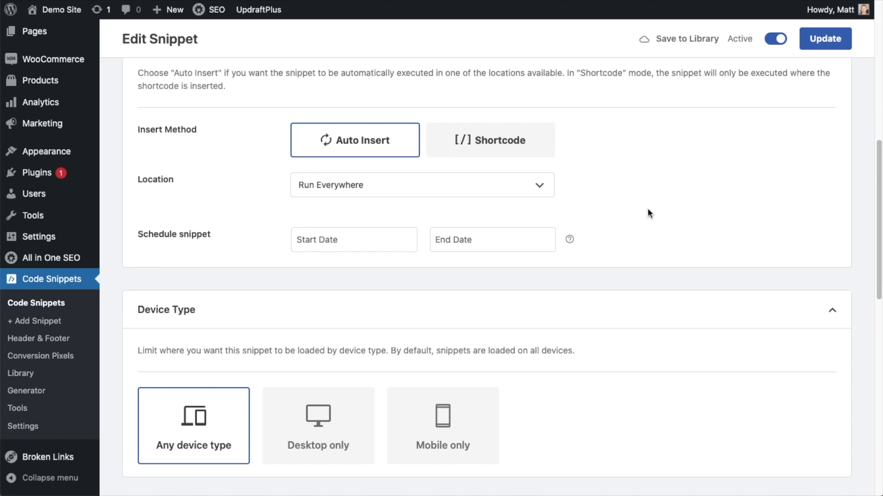
left_click(487, 140)
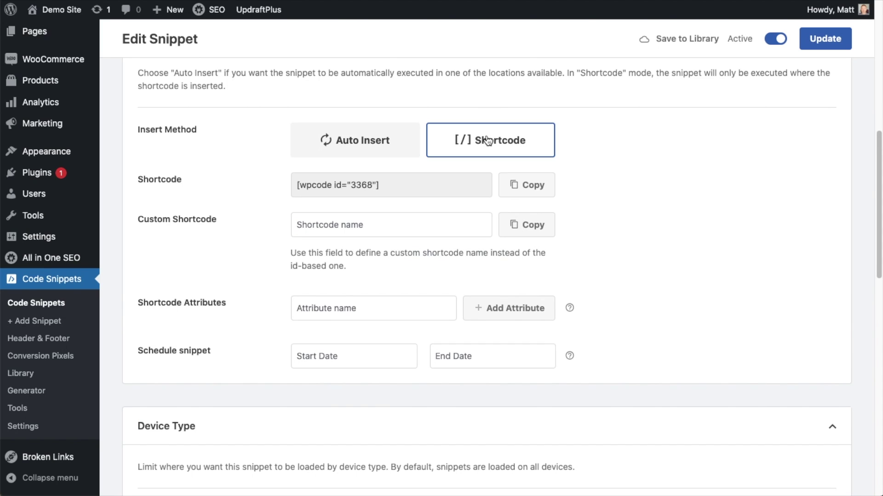
left_click(529, 185)
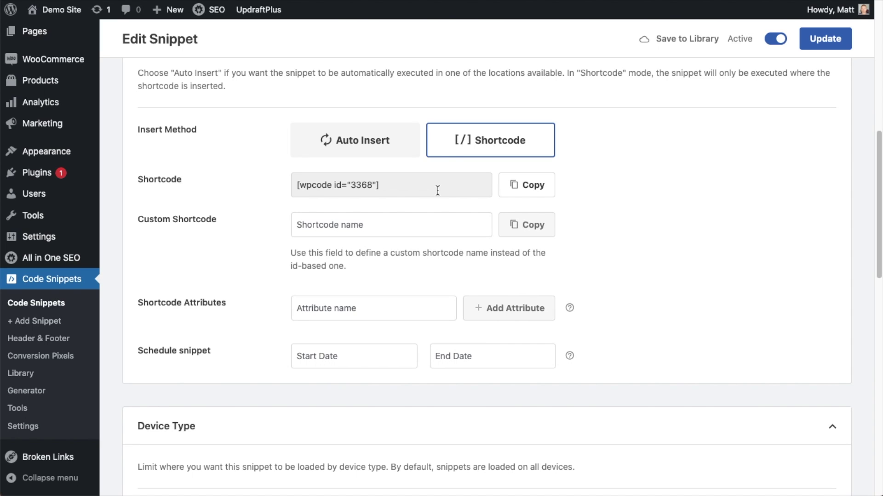
left_click(360, 150)
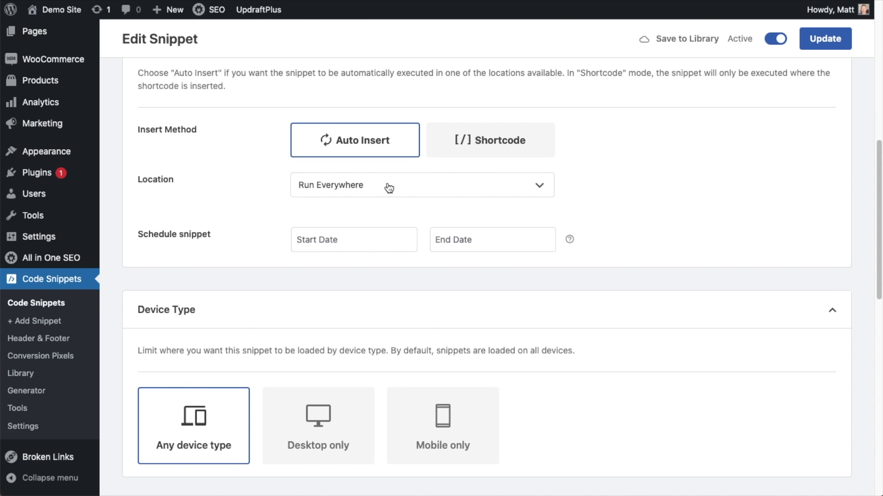
Step: Open the Location picker and browse the Global insertion locations such as Run Everywhere
left_click(506, 184)
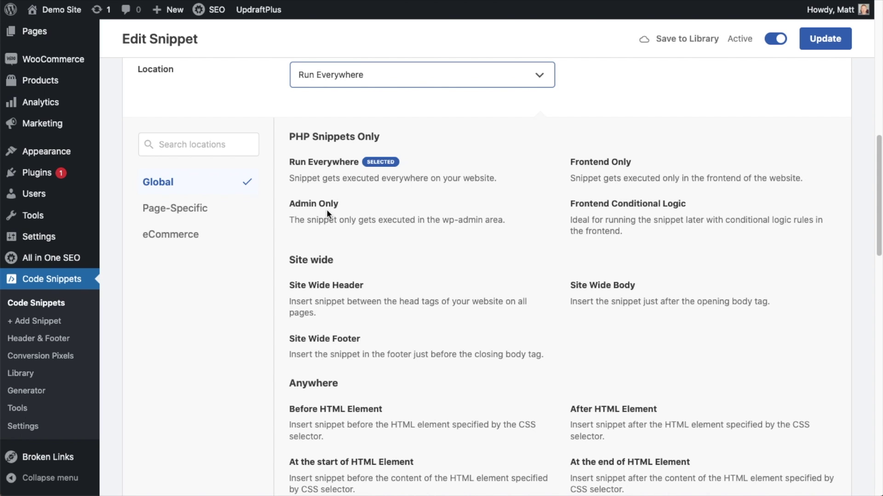
scroll(665, 184, "down", 2)
scroll(836, 219, "down", 1)
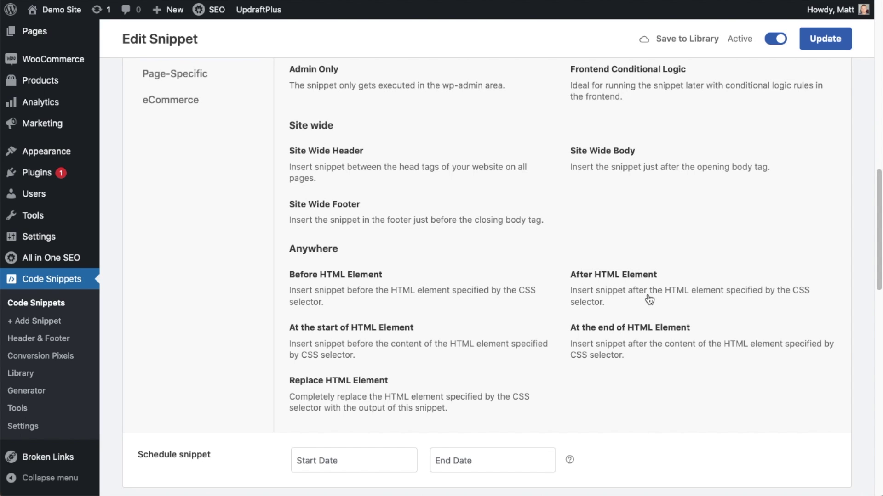
scroll(649, 300, "down", 3)
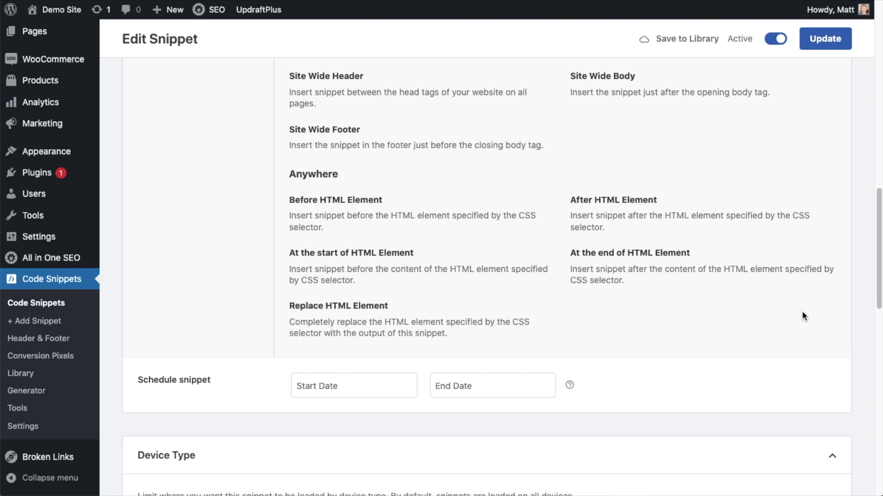
scroll(802, 312, "down", 6)
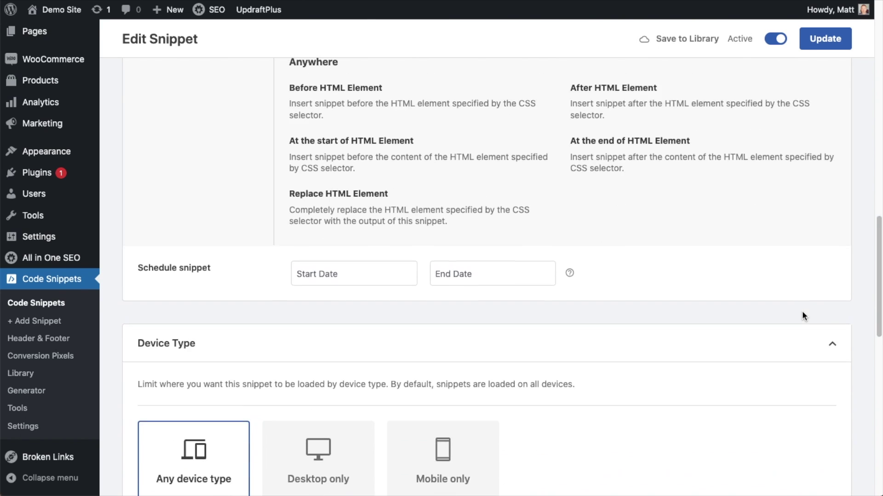
Step: Set the snippet's Device Type to Mobile only
scroll(801, 316, "down", 2)
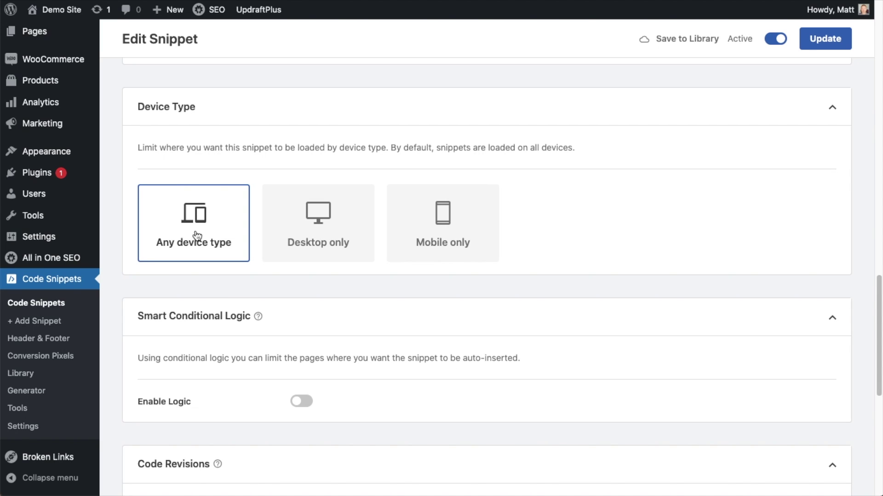
scroll(196, 235, "down", 1)
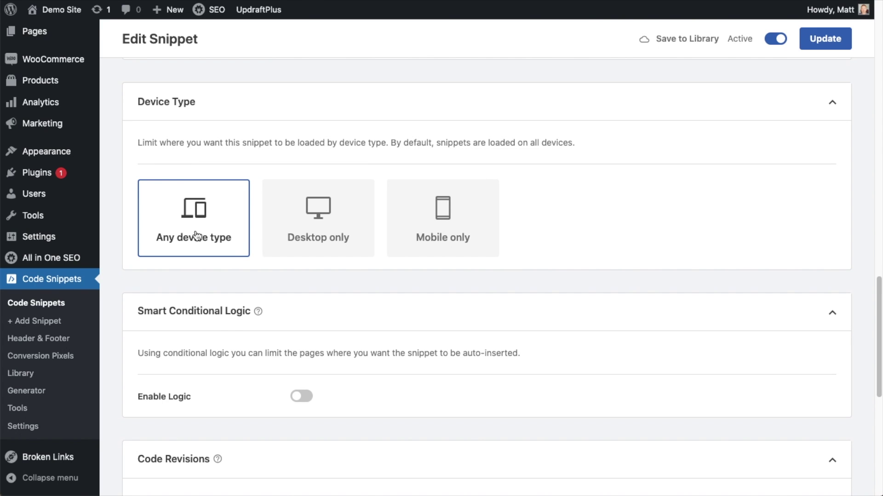
scroll(196, 236, "down", 1)
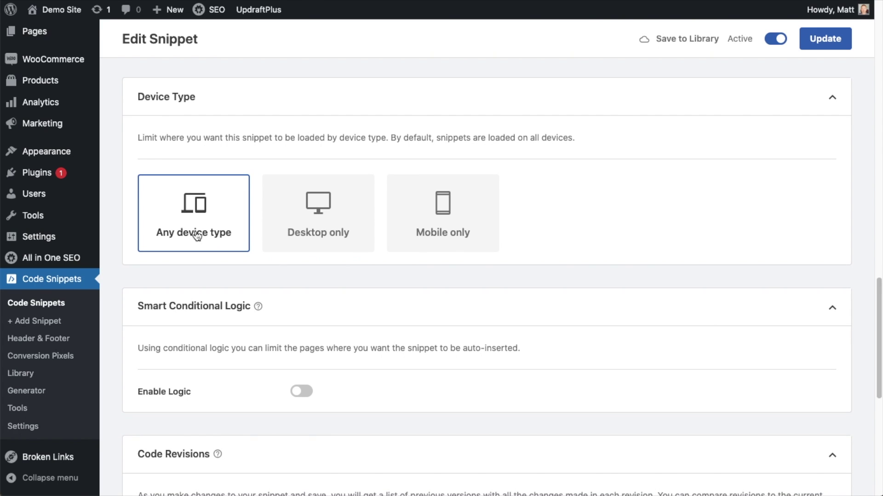
left_click(444, 223)
scroll(444, 221, "up", 5)
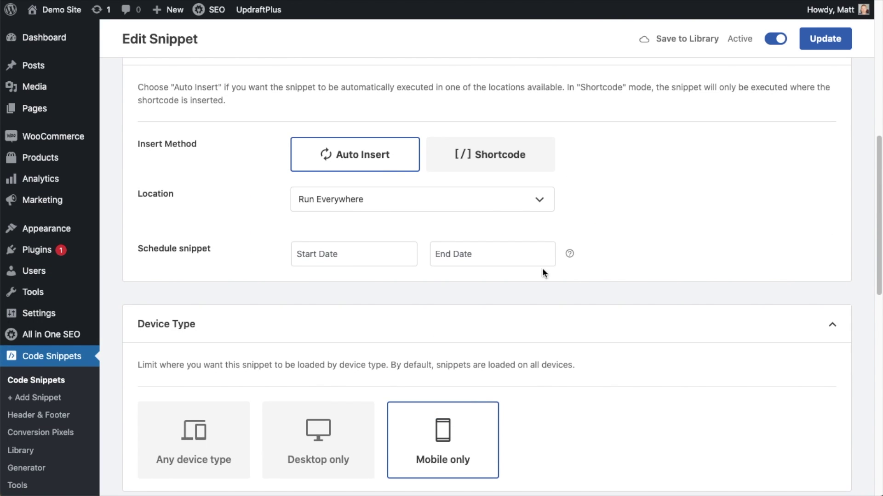
scroll(570, 276, "down", 6)
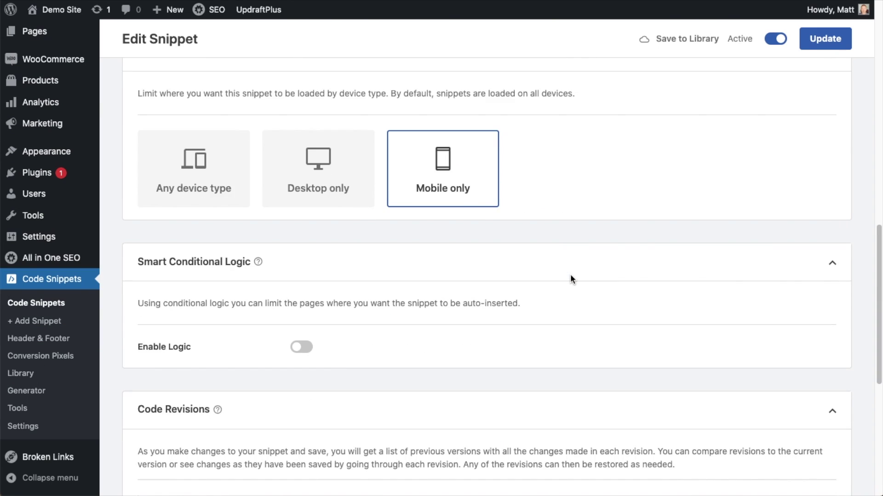
scroll(570, 276, "down", 2)
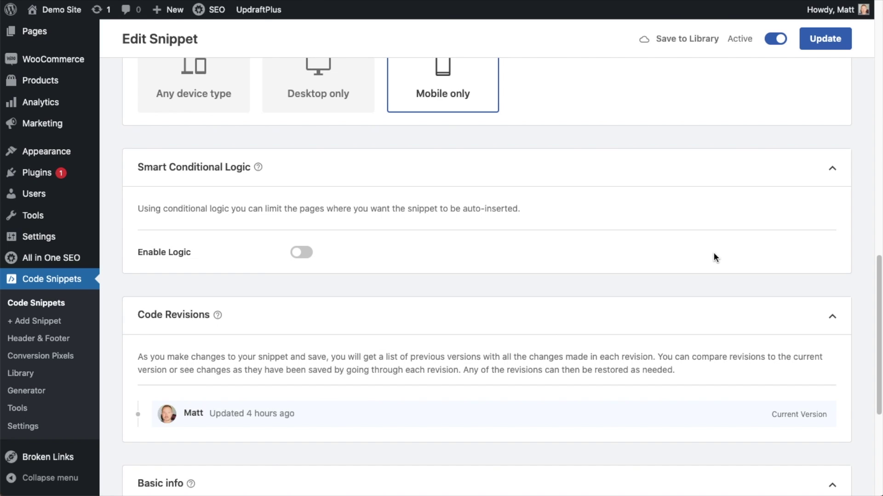
scroll(714, 256, "down", 1)
scroll(713, 257, "down", 3)
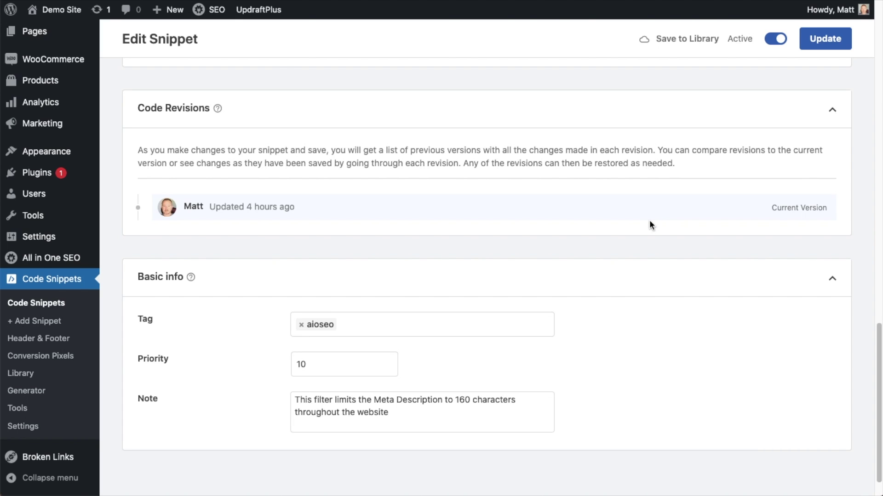
scroll(649, 223, "down", 2)
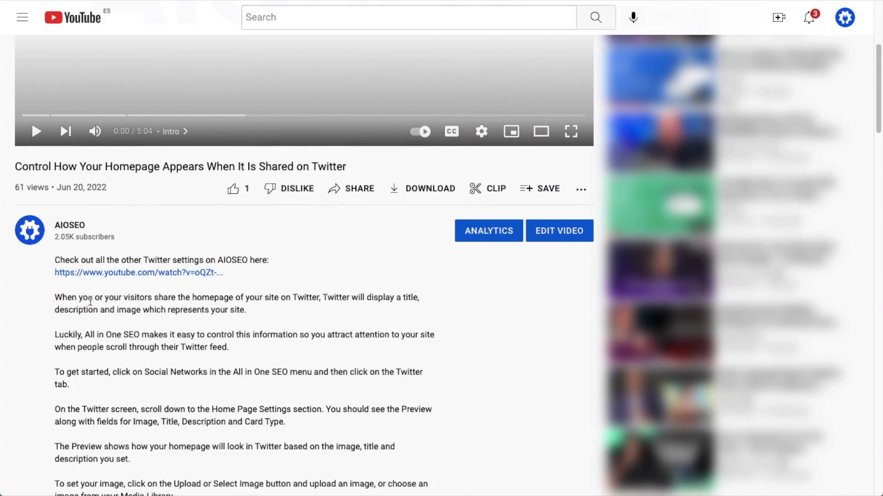
Step: Scroll through the video's description to the setup steps, Twitter image guidance and timestamps
scroll(490, 288, "down", 12)
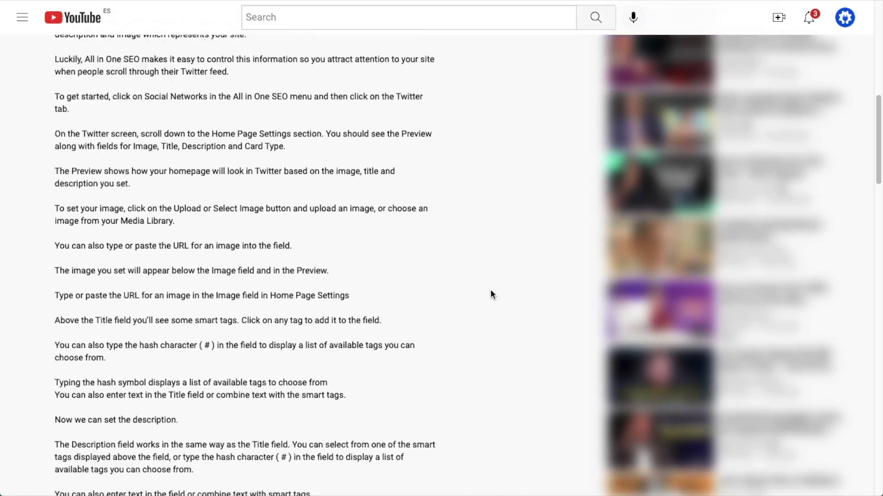
scroll(490, 289, "down", 10)
scroll(490, 289, "down", 3)
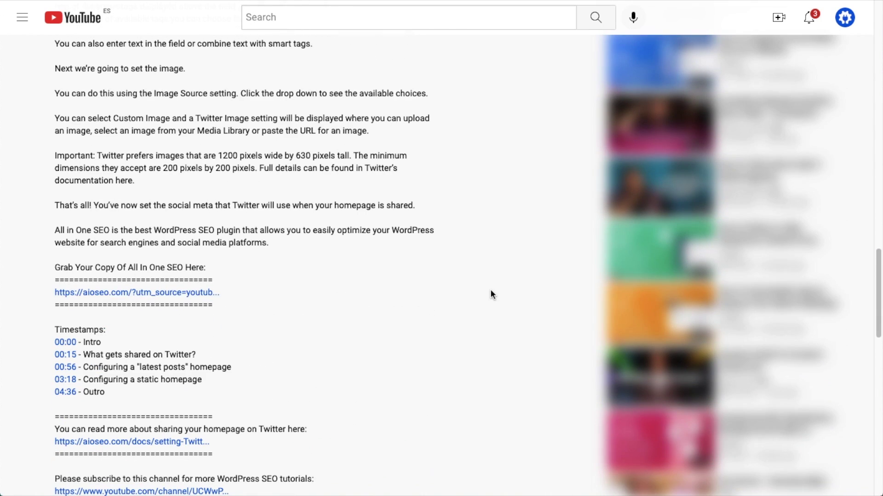